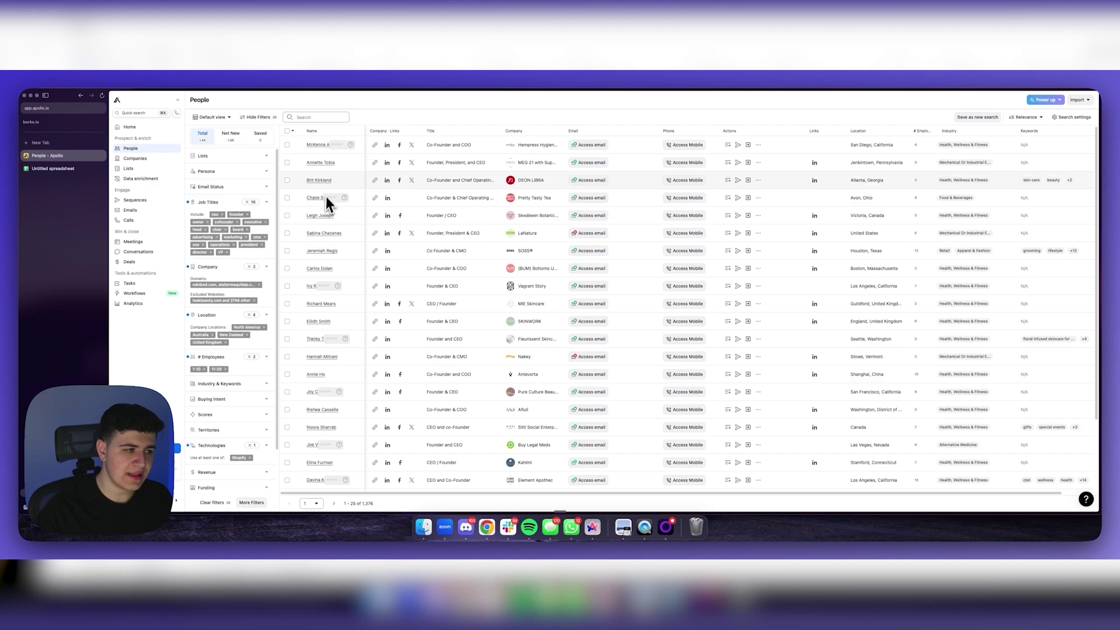
- Restrict the Email Status filter to Verified under Safe to send
click(253, 187)
click(195, 219)
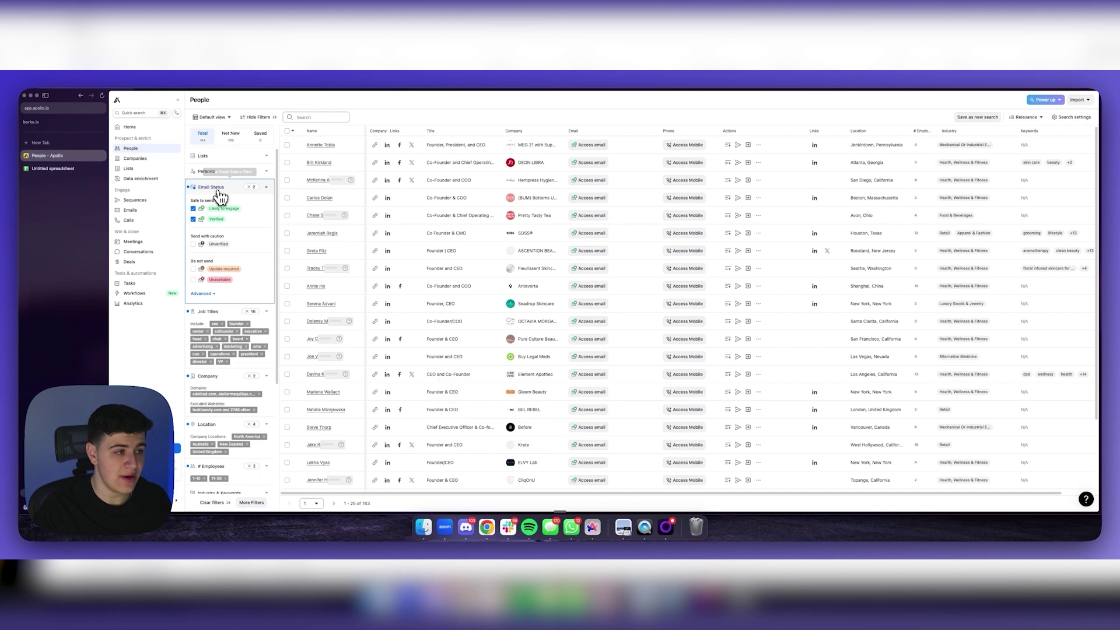
click(218, 187)
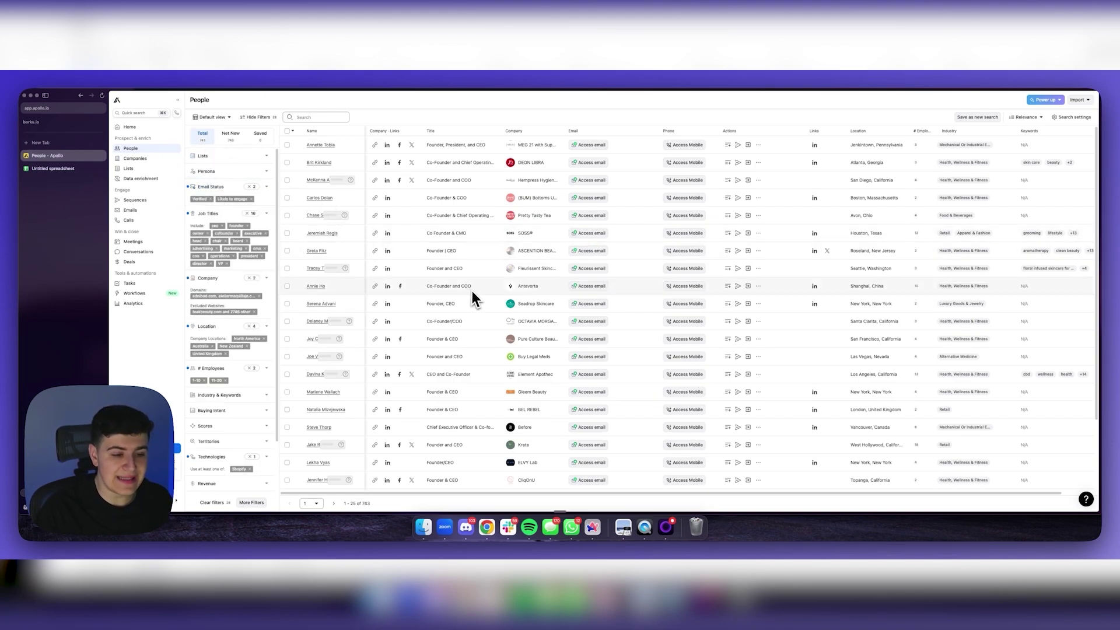
scroll(486, 307, down, 3)
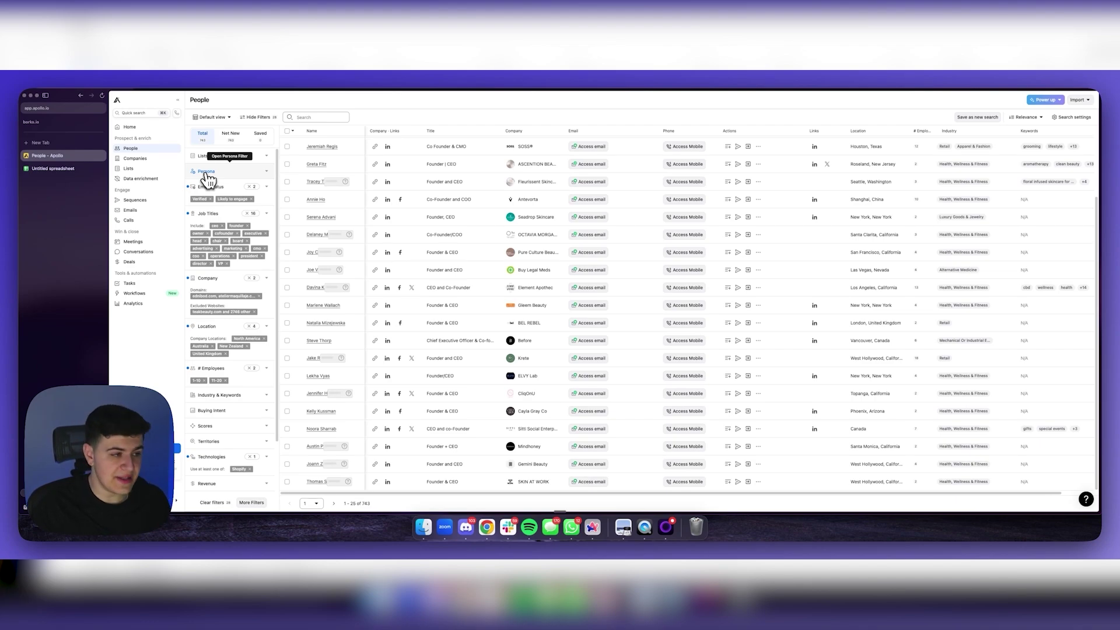
- Clear the Email Status filter so all matching leads return
click(251, 188)
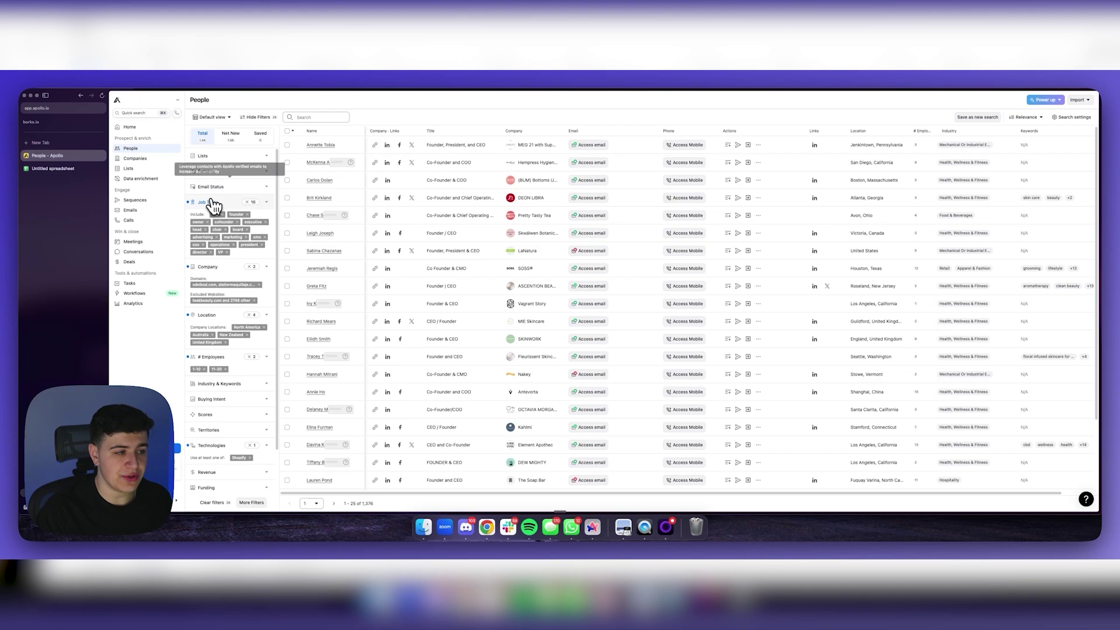
- Visit the ExportApollo page briefly, close it and return to the Untitled lead spreadsheet
click(54, 144)
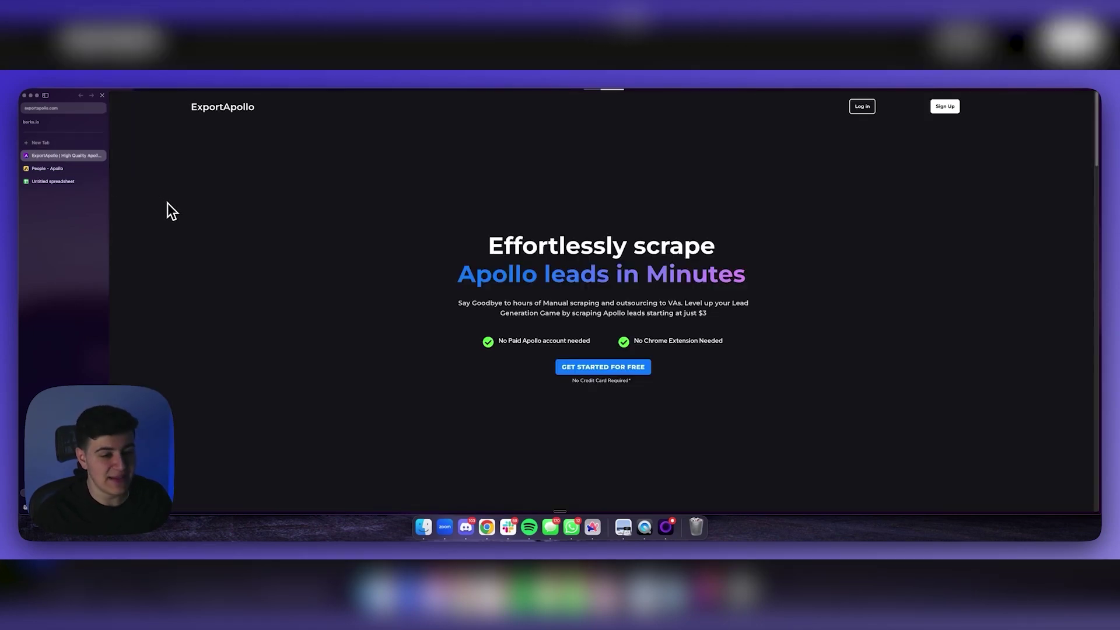
key(super+w)
click(61, 171)
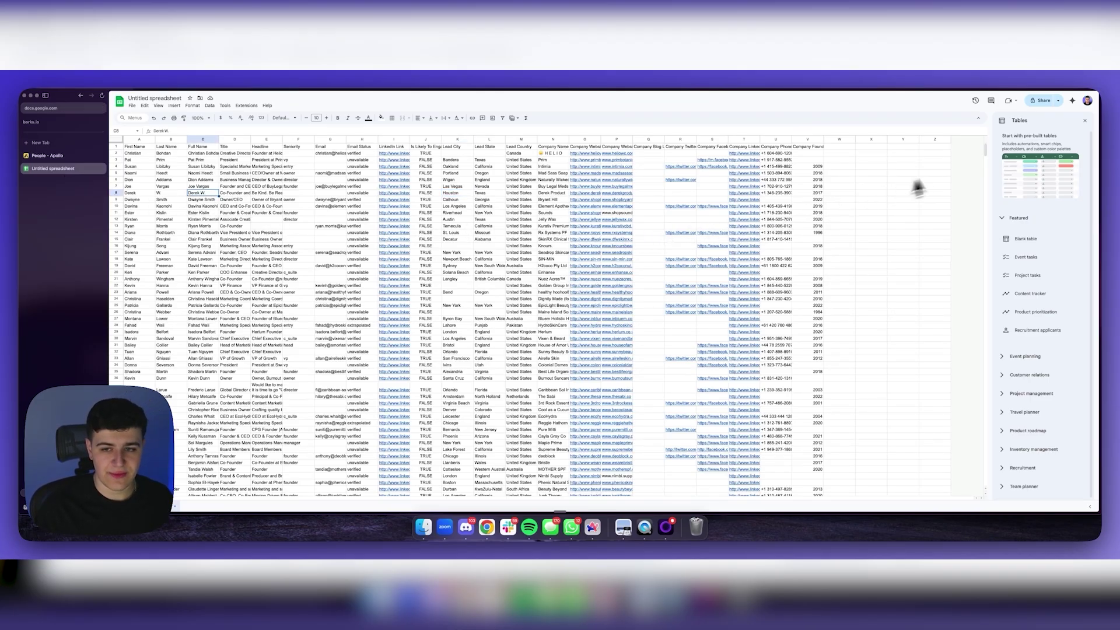
mouse_move(982, 156)
mouse_down()
mouse_move(1014, 540)
mouse_move(1026, 146)
mouse_up()
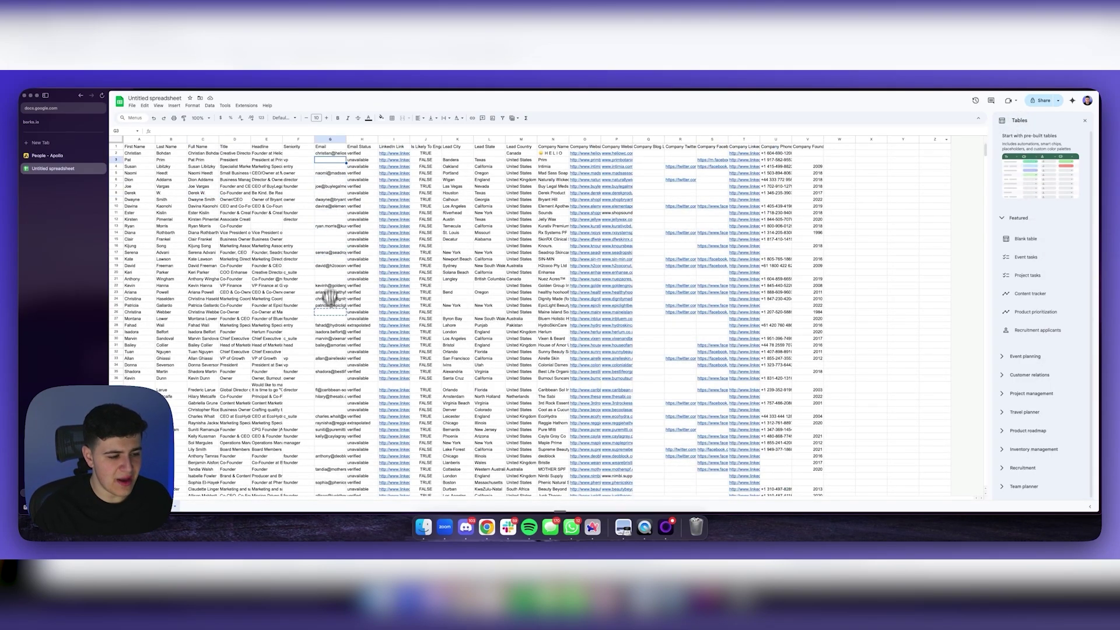
- Filter the whole lead table to rows whose Email column is empty
click(366, 306)
scroll(342, 304, down, 3)
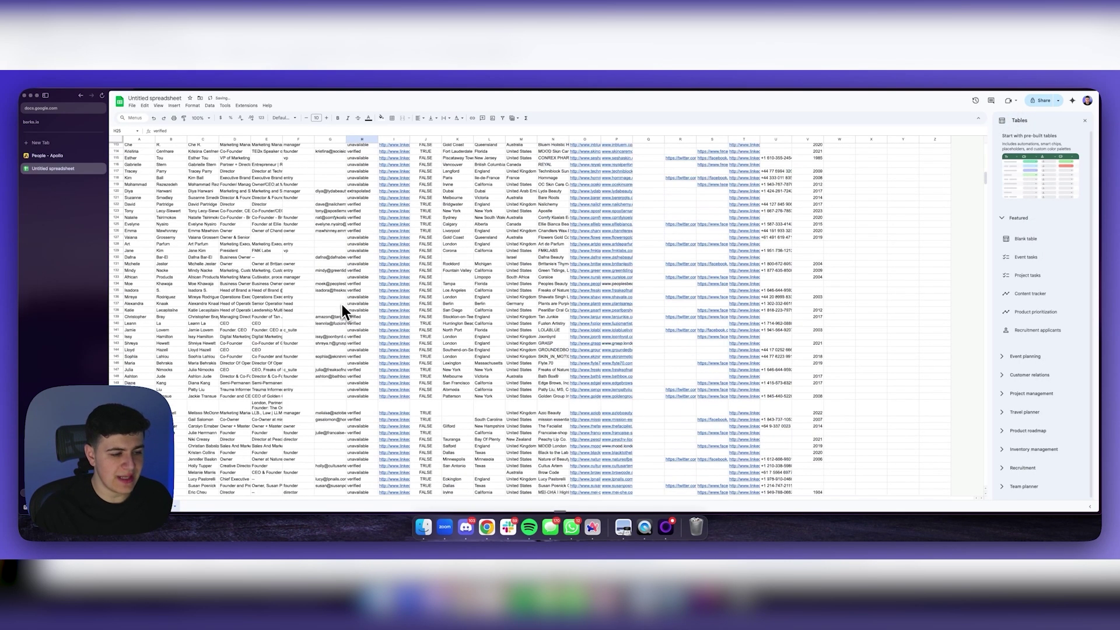
scroll(341, 309, up, 3)
key(super+a)
right_click(291, 215)
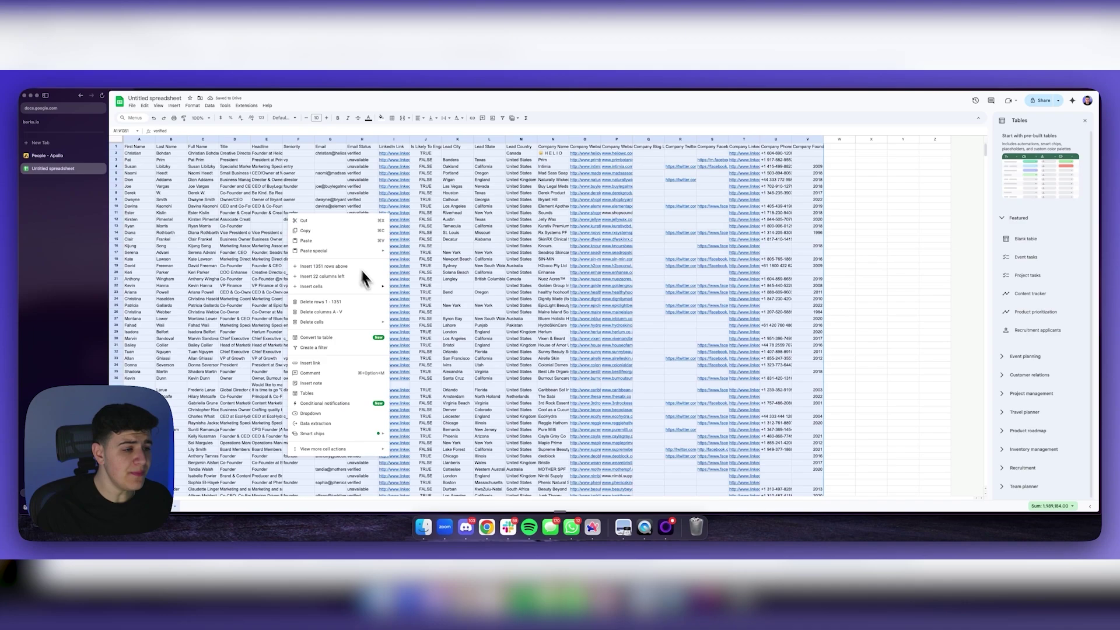
click(327, 347)
click(344, 147)
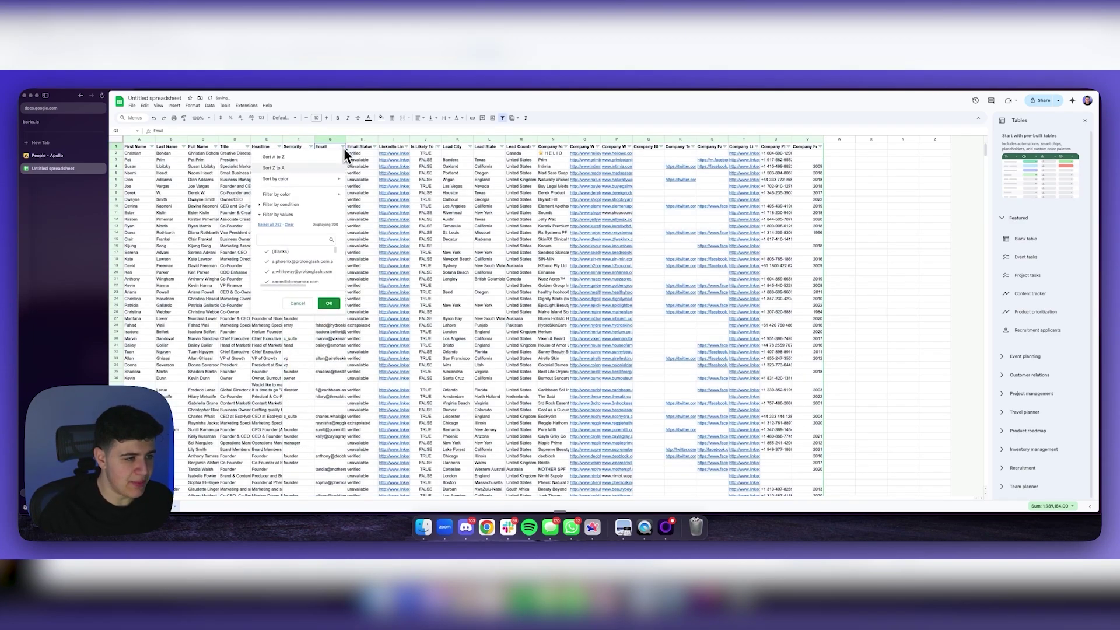
click(283, 215)
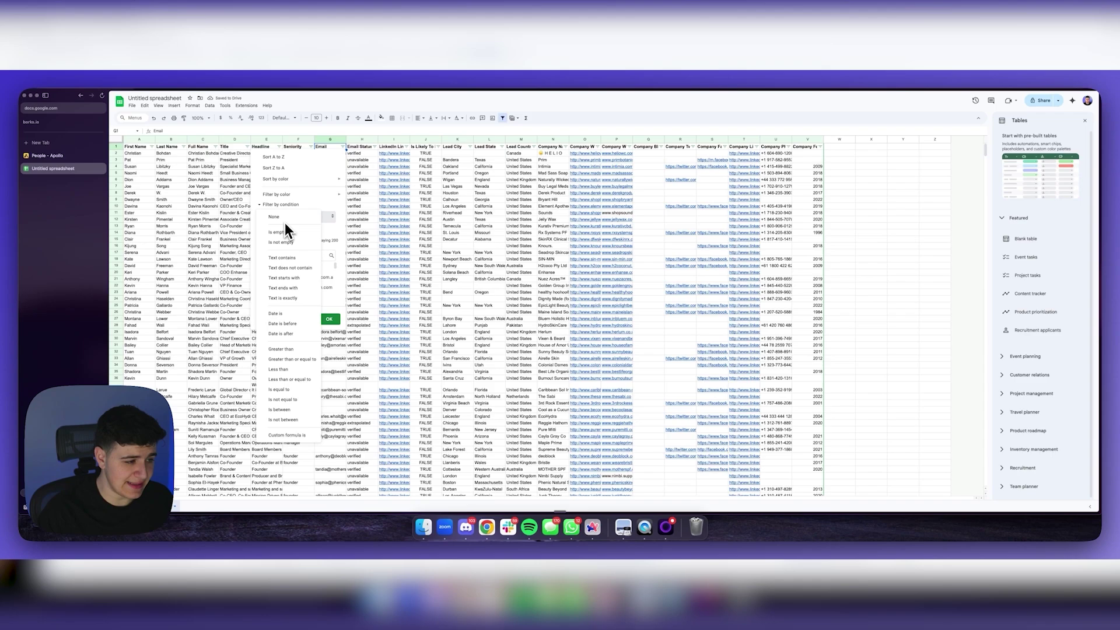
click(289, 243)
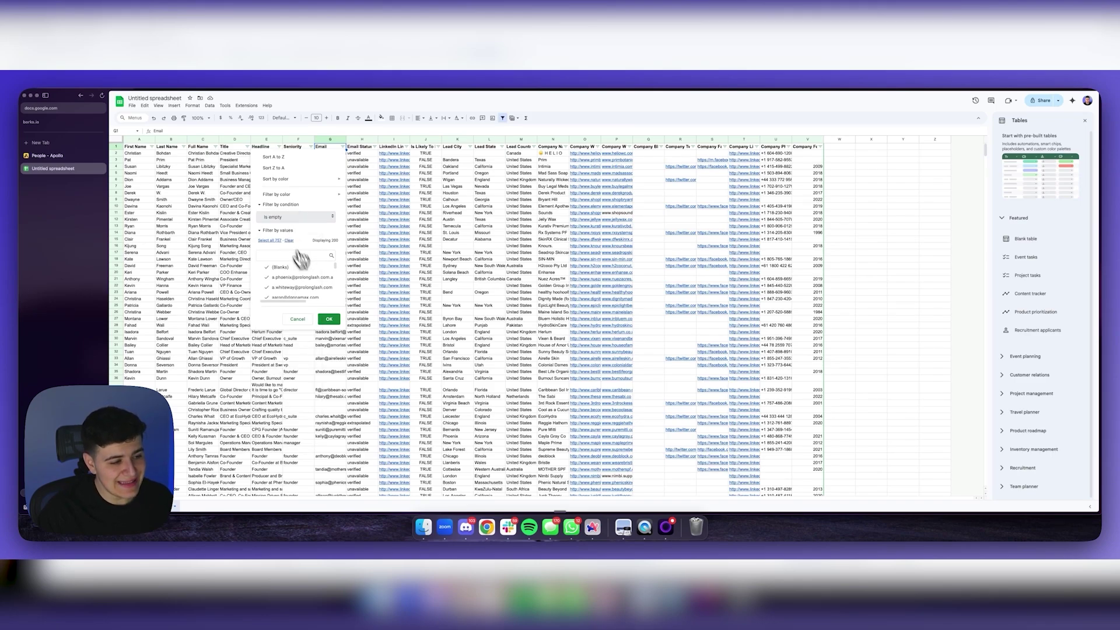
click(328, 321)
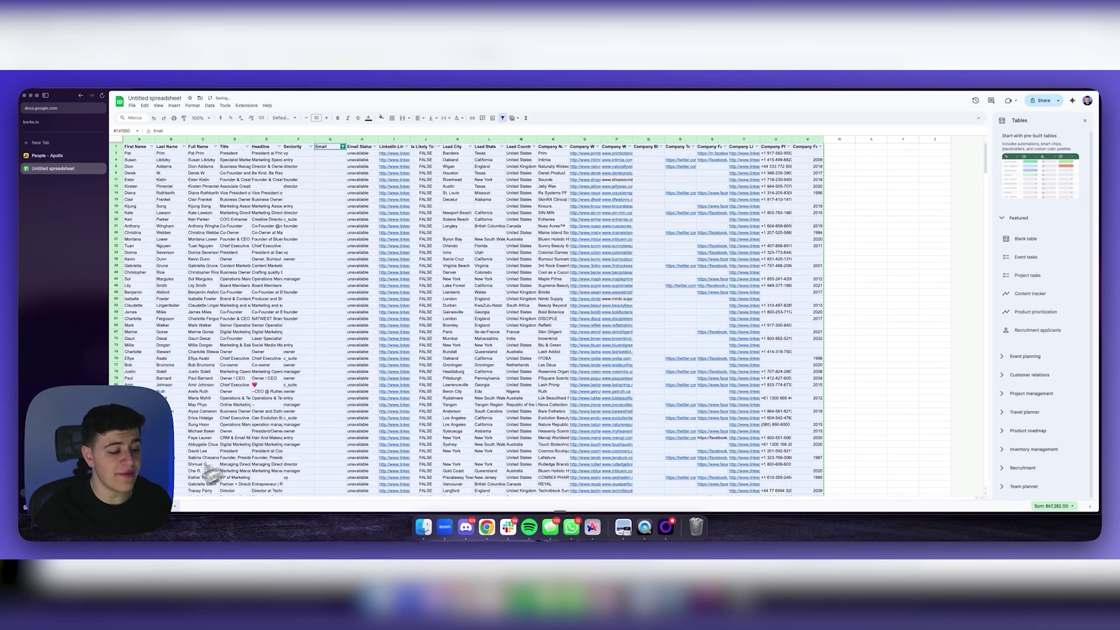
- Copy the leads missing emails into a new Sheet2
key(shift+F11)
key(ctrl+v)
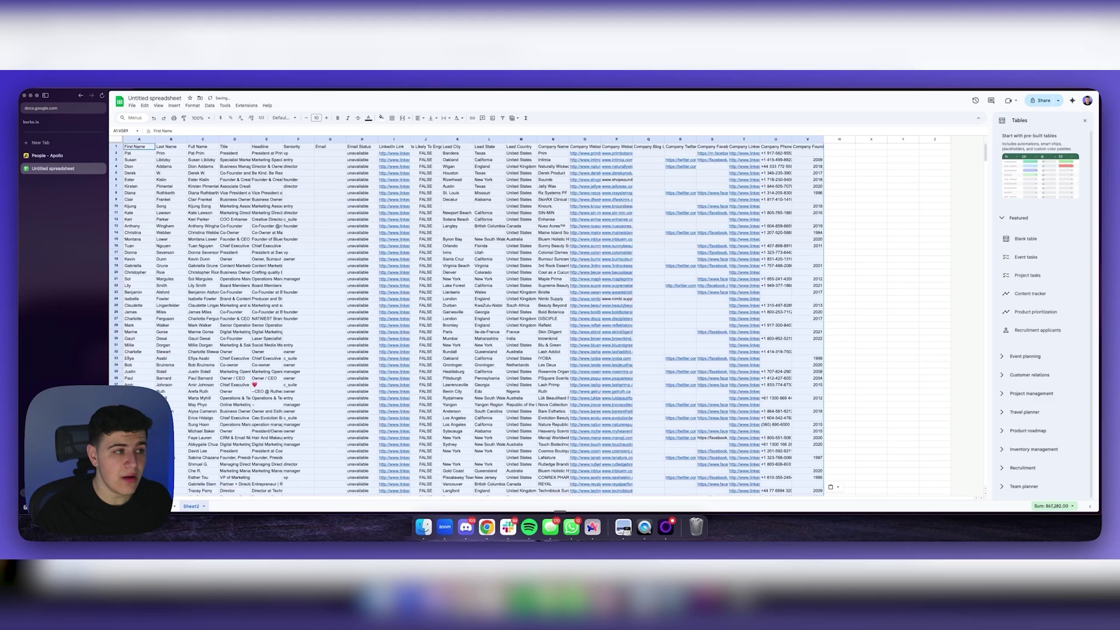
- Re-filter the original sheet for non-empty emails and copy those leads into a new Sheet3
click(328, 146)
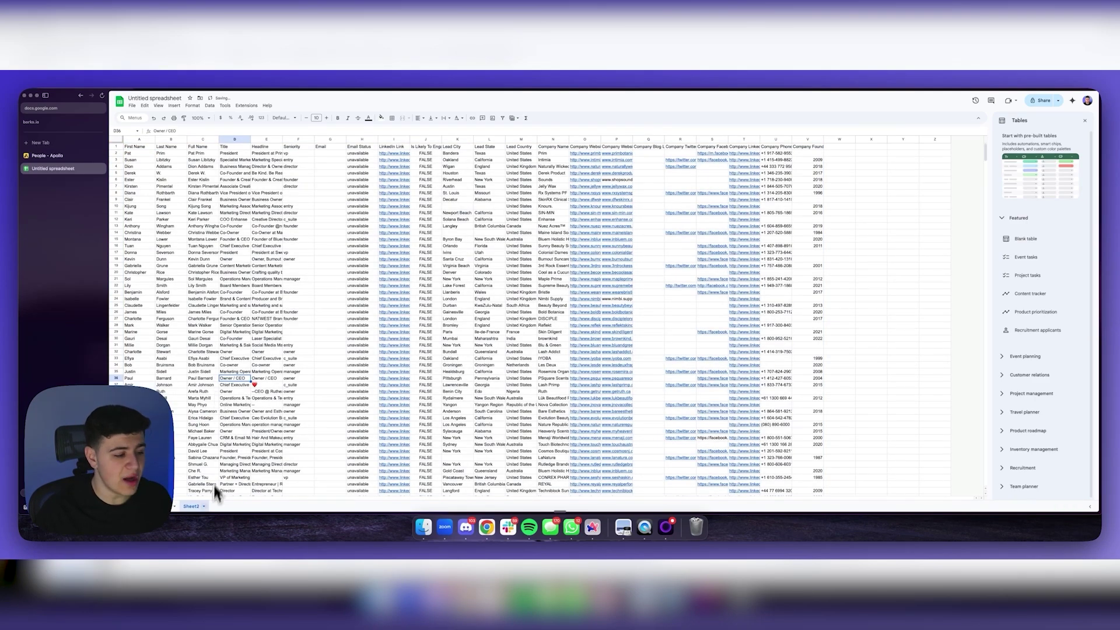
key(ctrl+shift+l)
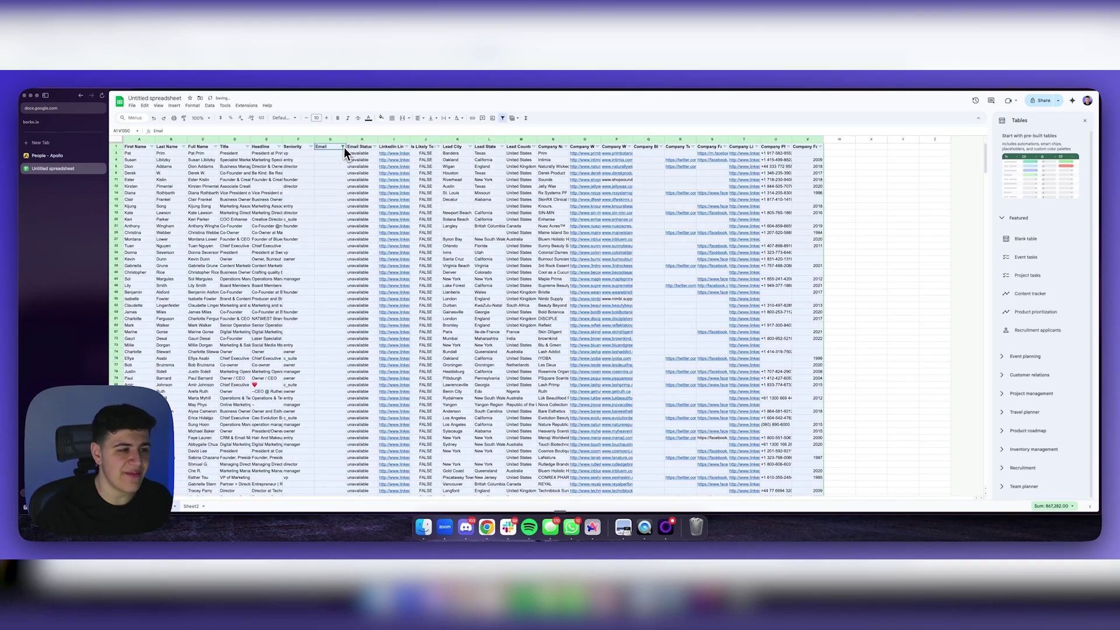
click(343, 146)
click(288, 222)
click(328, 248)
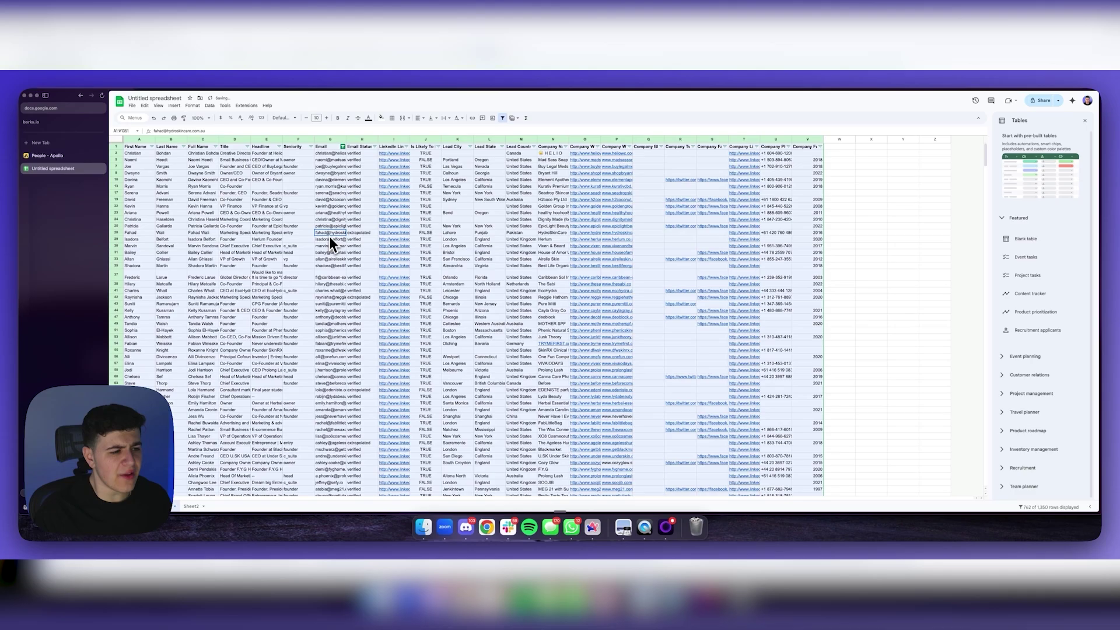
click(123, 506)
key(ctrl+v)
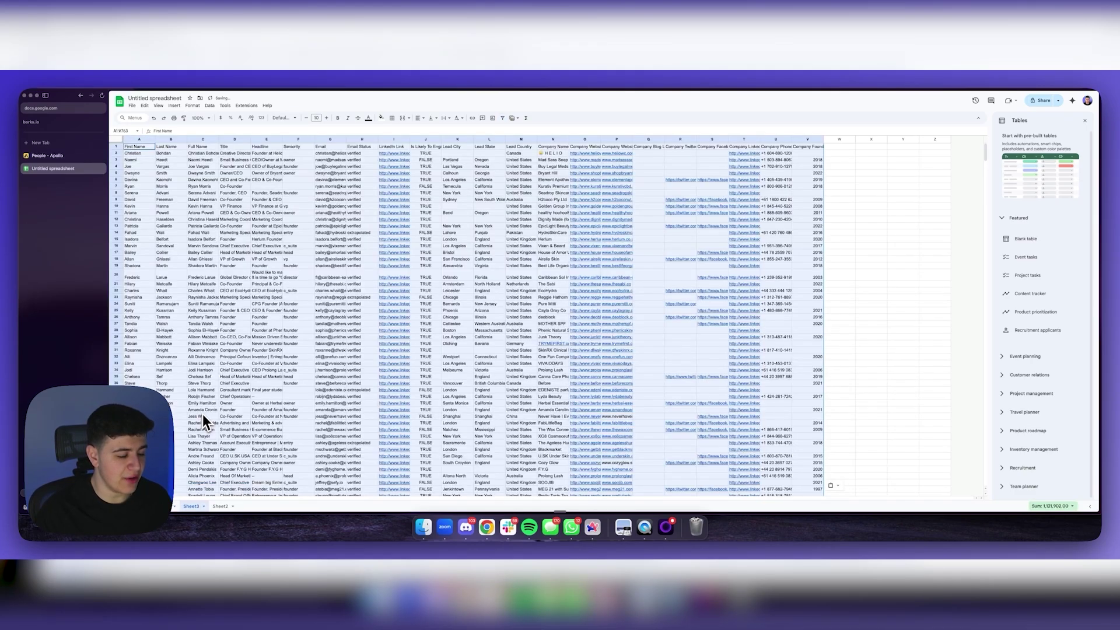
click(394, 233)
mouse_move(986, 152)
mouse_down()
mouse_move(967, 435)
mouse_move(986, 305)
mouse_move(965, 99)
mouse_up()
- Switch to Sheet2, the list of leads without emails
click(217, 506)
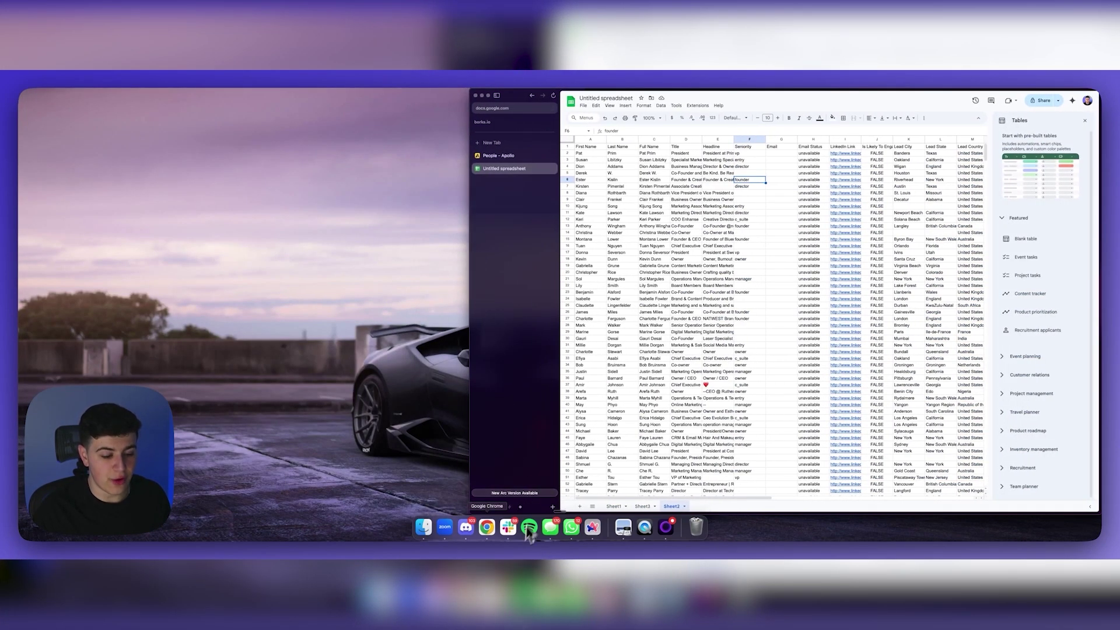
- Launch the bot's /waterfall command in #chat and tile Discord beside the spreadsheet
click(471, 530)
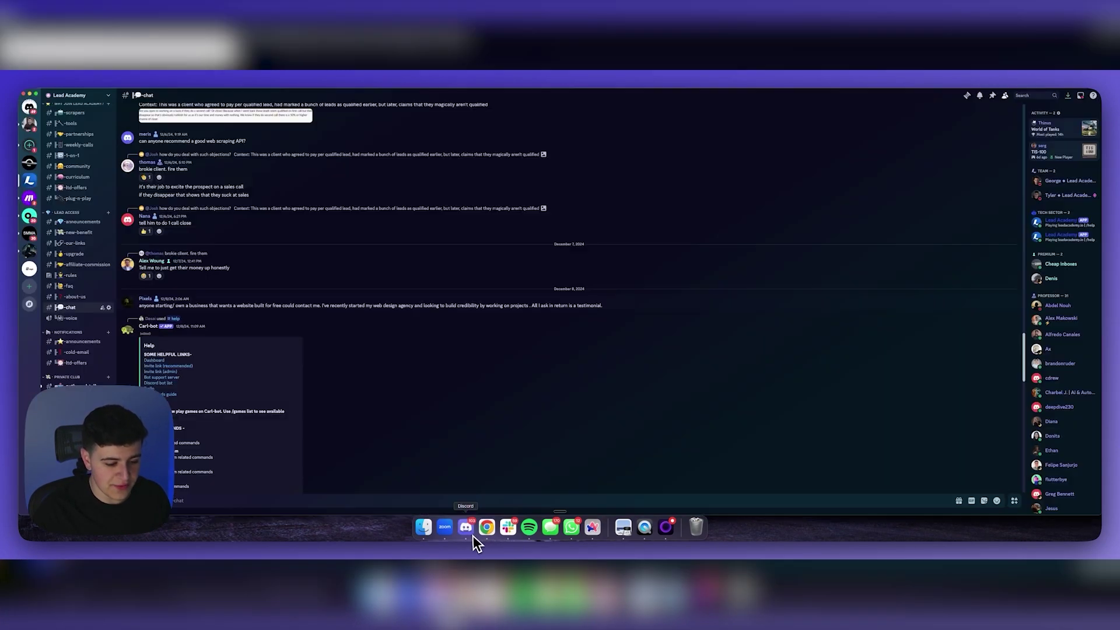
scroll(597, 364, down, 10)
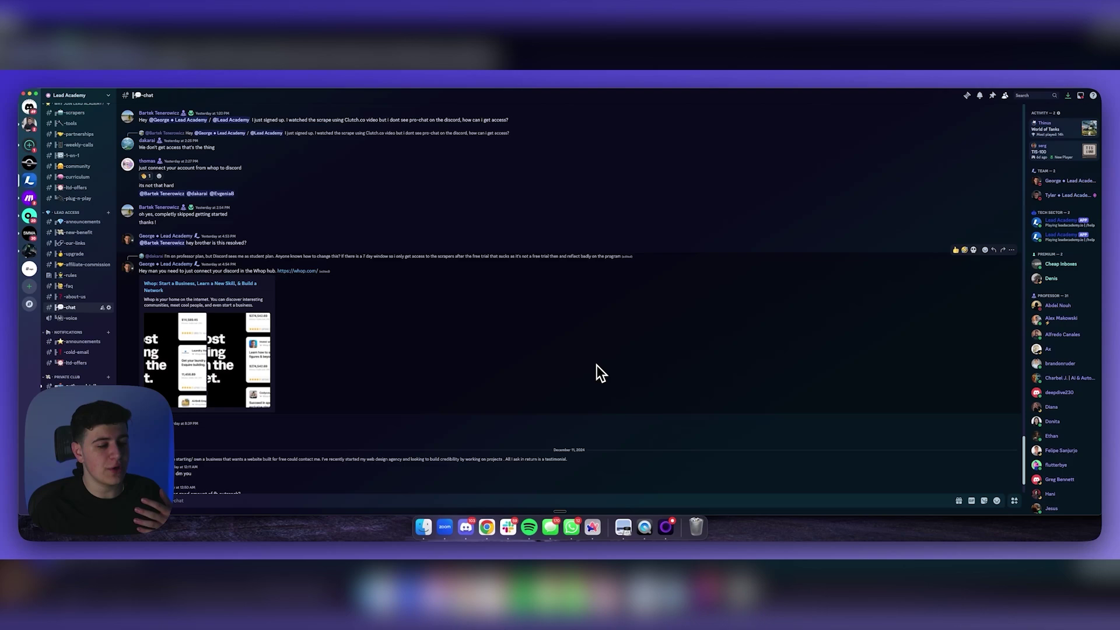
scroll(595, 364, down, 2)
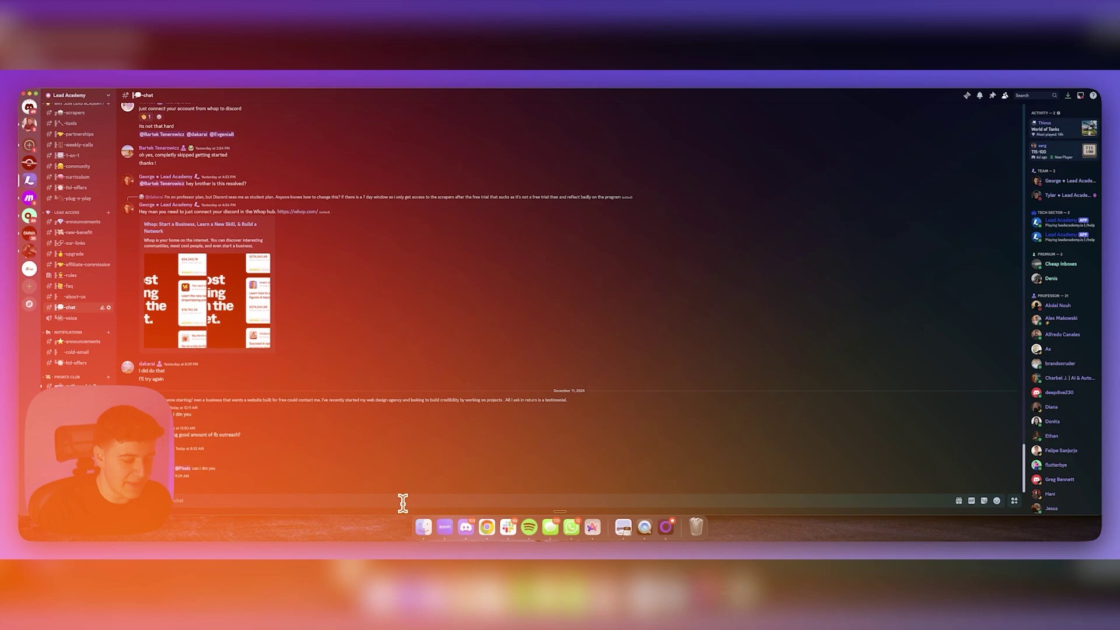
text(waterfall)
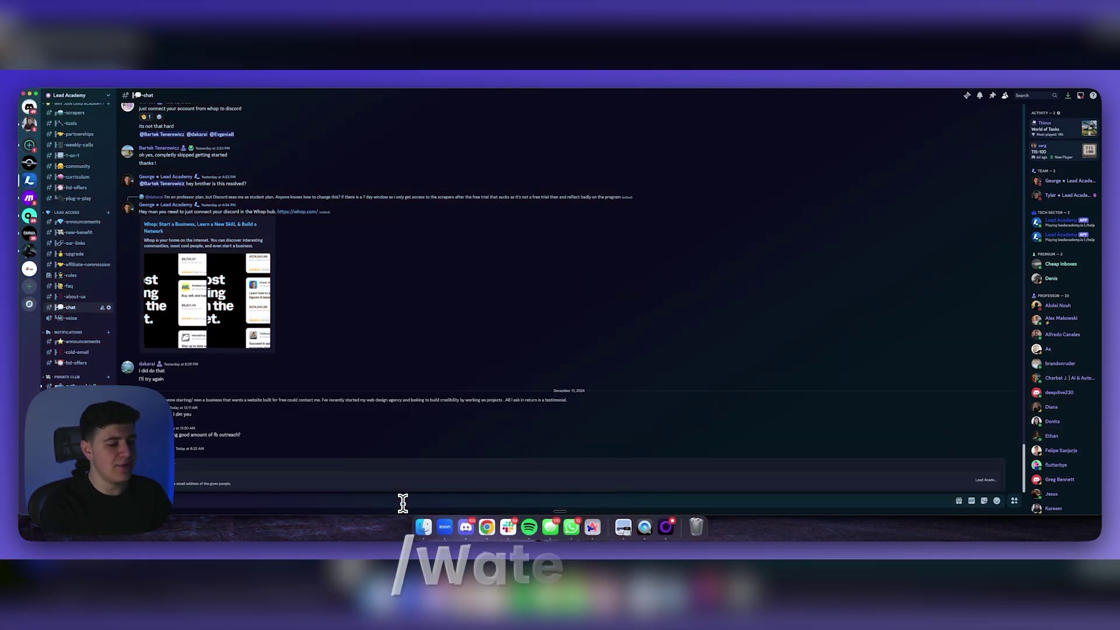
key(Return)
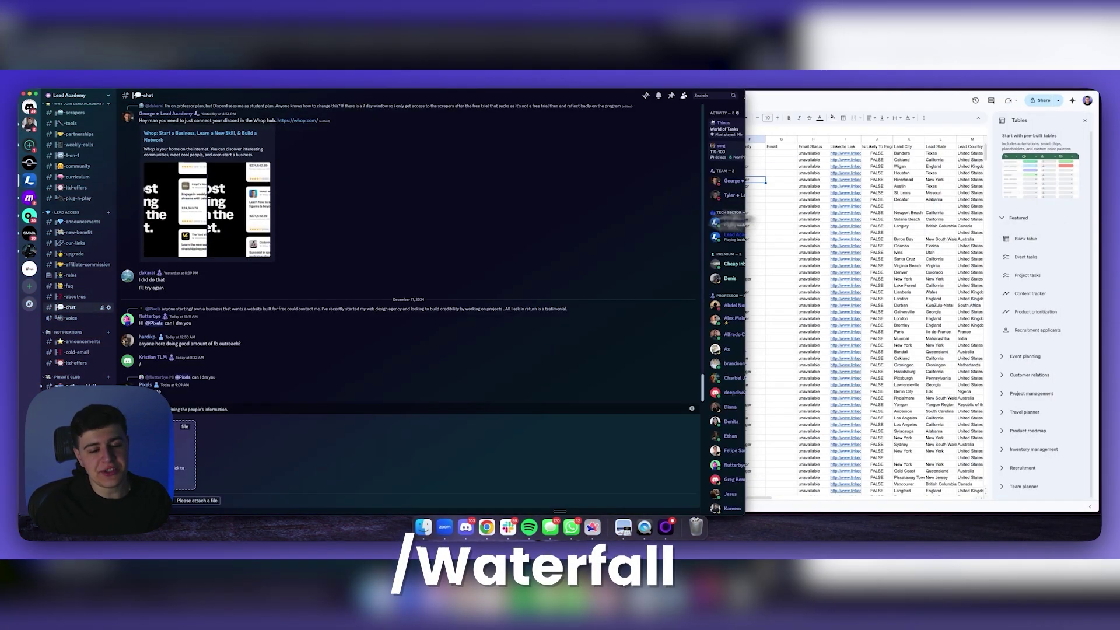
drag(735, 219, 468, 208)
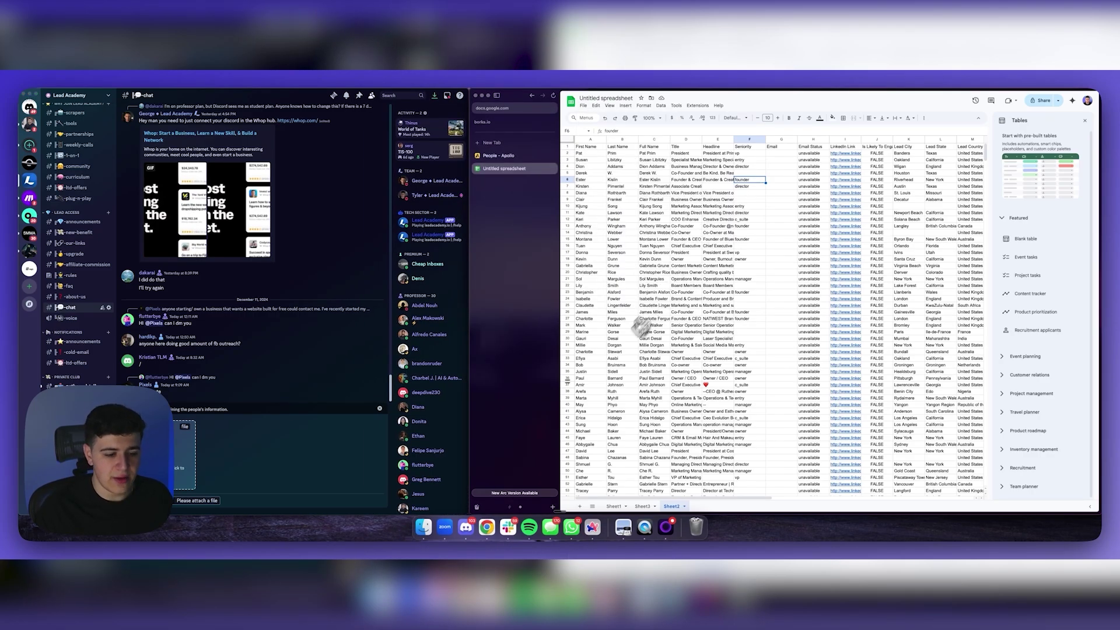
mouse_move(512, 262)
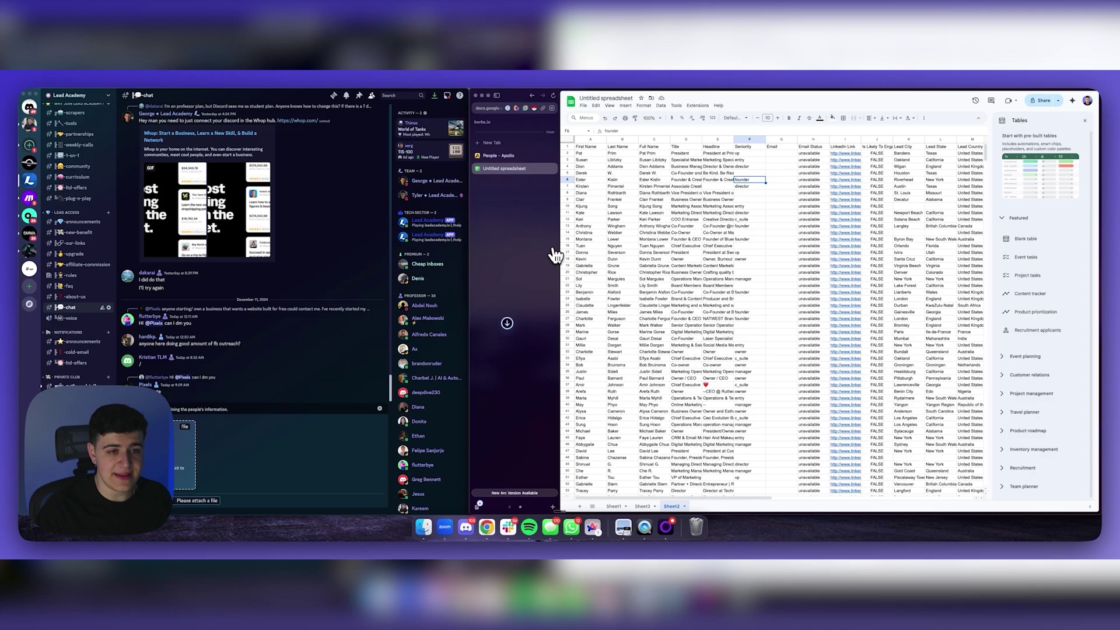
- Attach the downloaded Sheet2 CSV to the Waterfall command and send it to the bot
click(480, 506)
drag(484, 507, 281, 498)
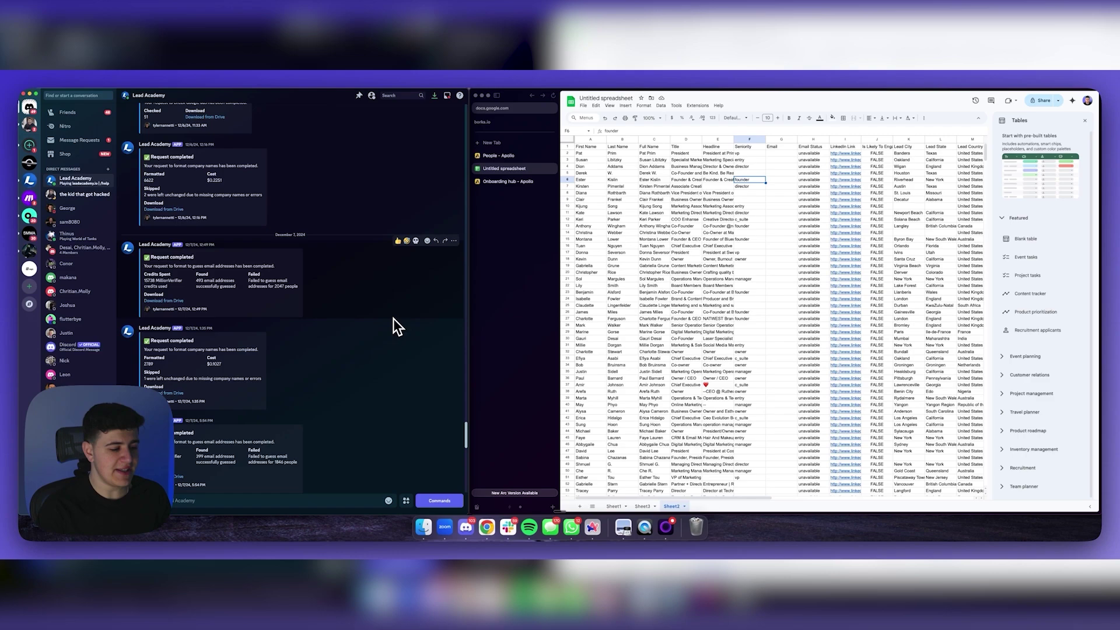
mouse_move(195, 423)
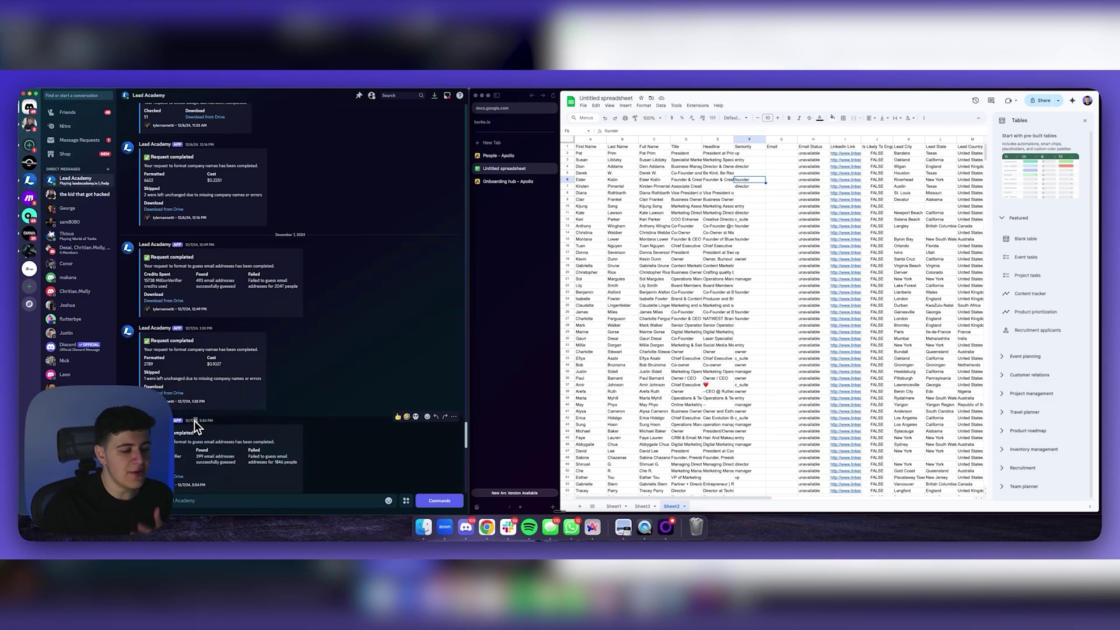
drag(195, 424, 229, 427)
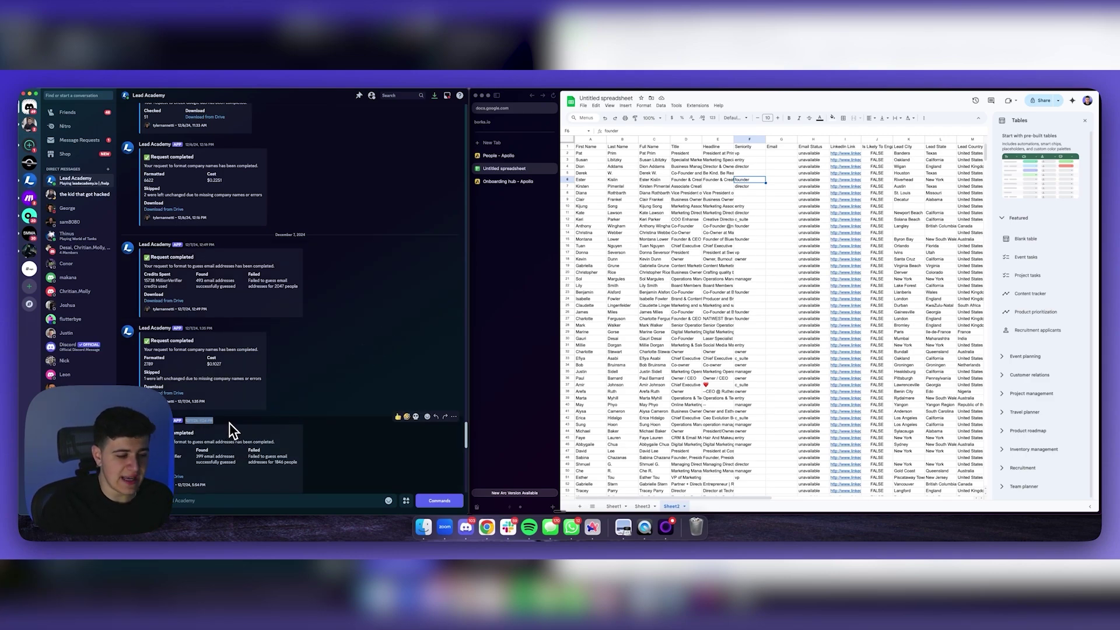
click(223, 430)
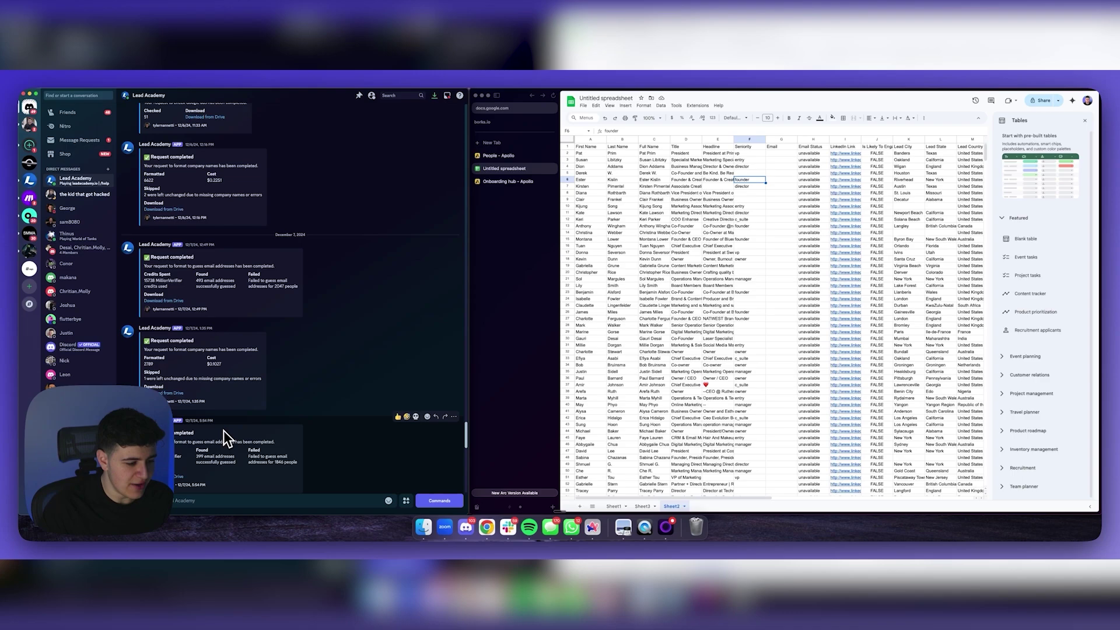
- Preview the bot's returned results CSV and select its result rows across columns A to H
click(179, 476)
mouse_move(40, 250)
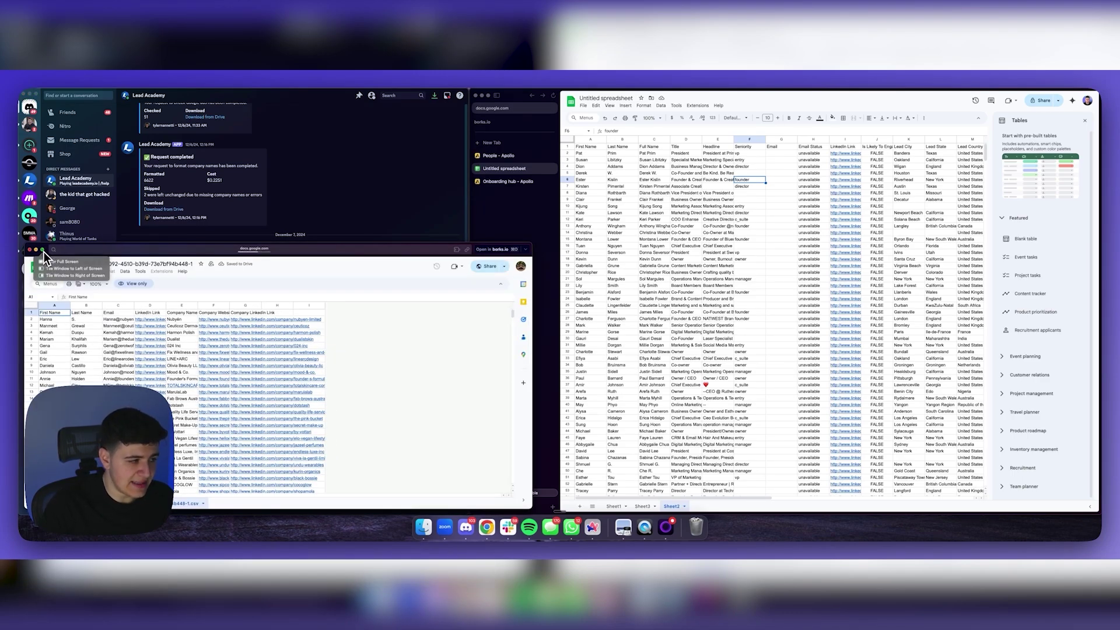
drag(43, 251, 455, 178)
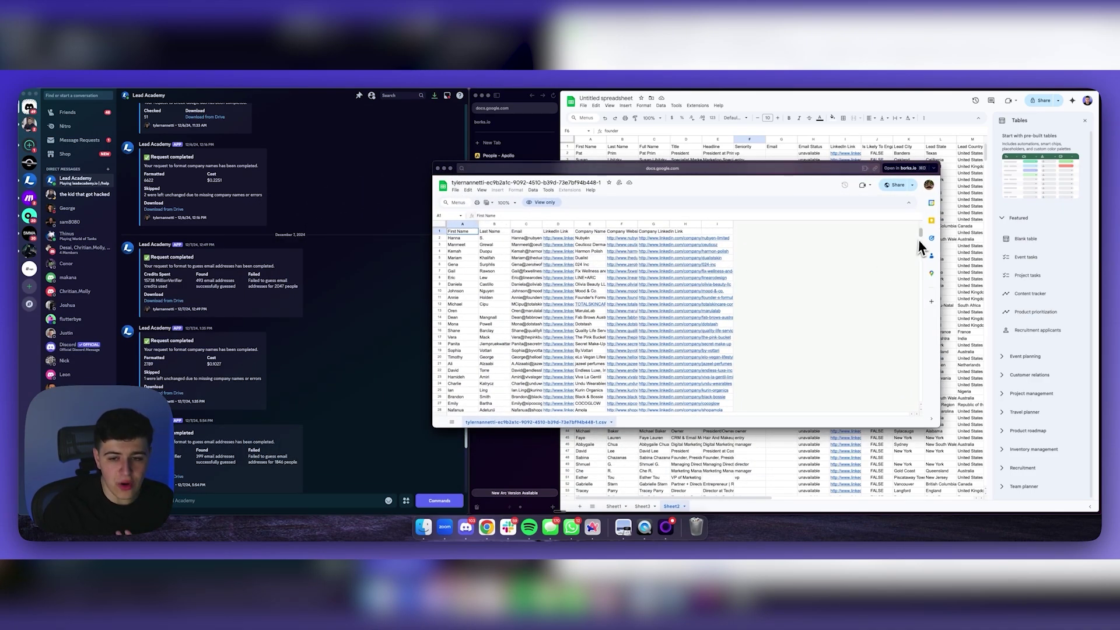
drag(918, 248, 925, 272)
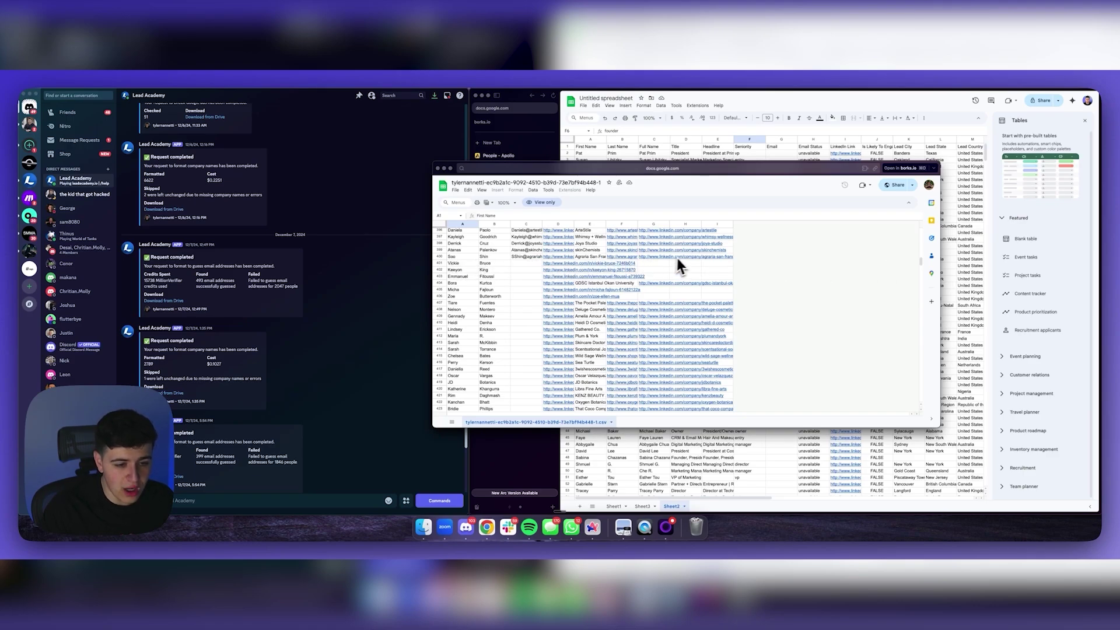
mouse_move(680, 266)
mouse_down()
mouse_move(480, 228)
mouse_move(442, 95)
mouse_move(455, 184)
mouse_up()
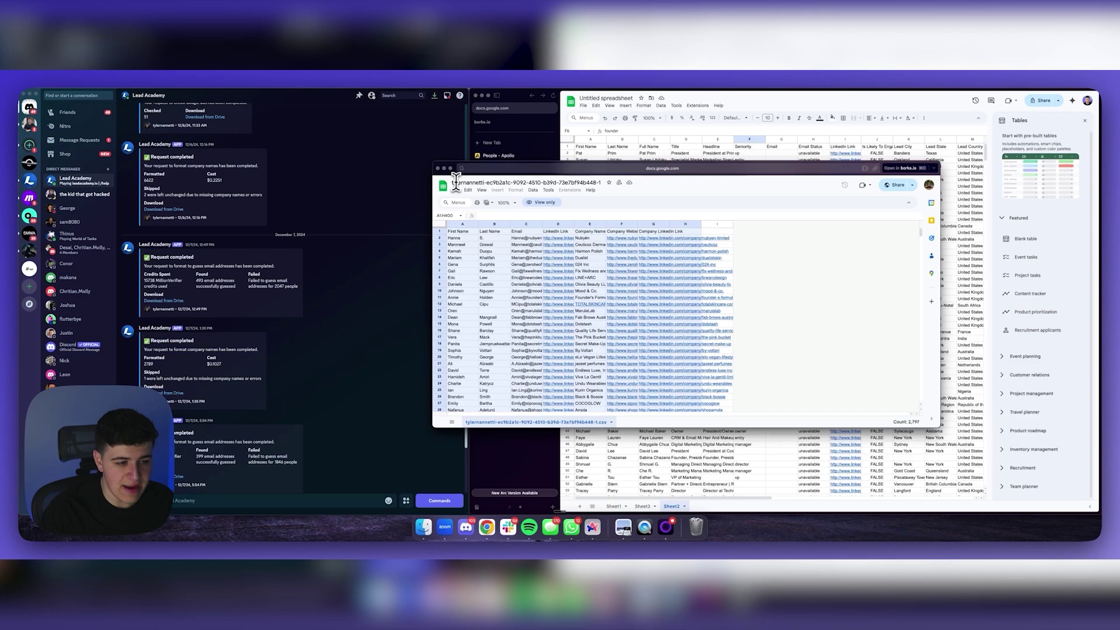
- Paste the bot's found-email results into the first empty row below Sheet3's leads
key(super+w)
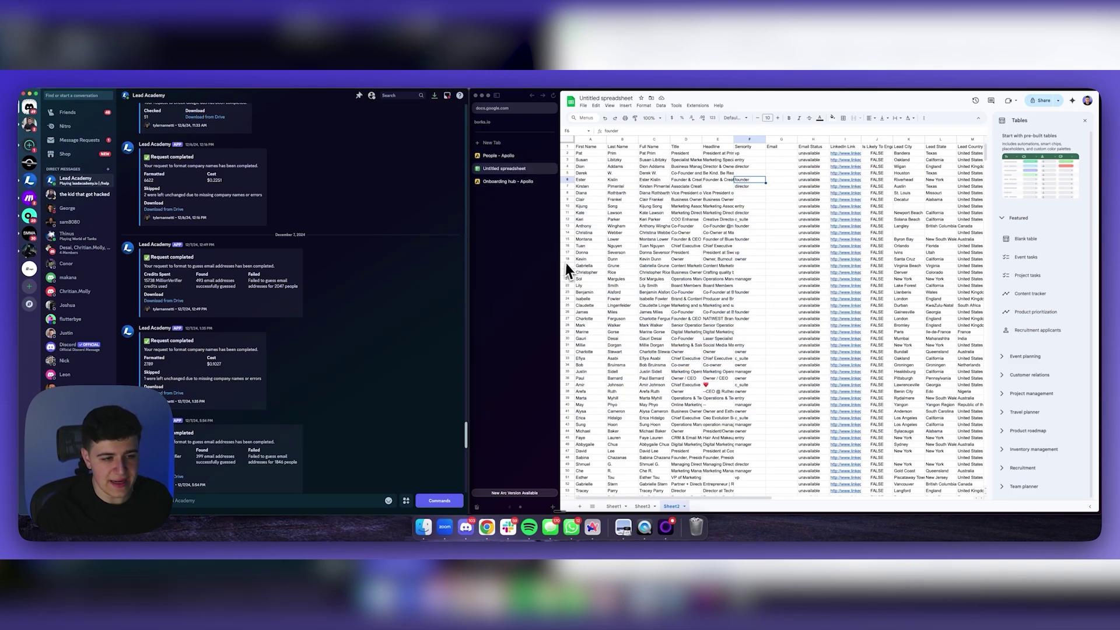
click(642, 507)
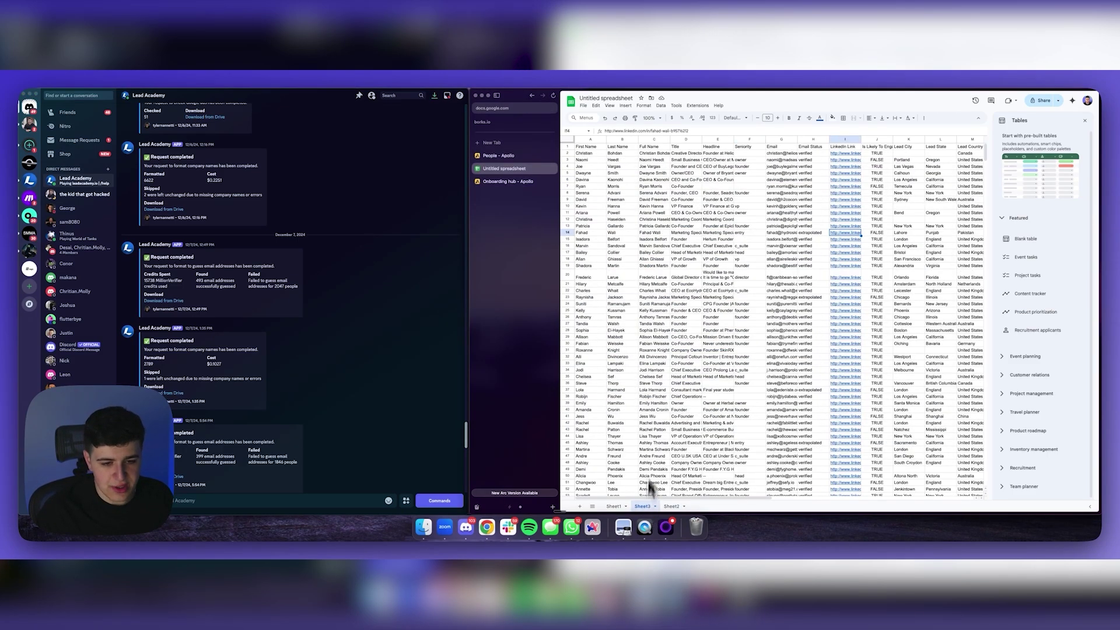
scroll(679, 314, down, 20)
click(599, 245)
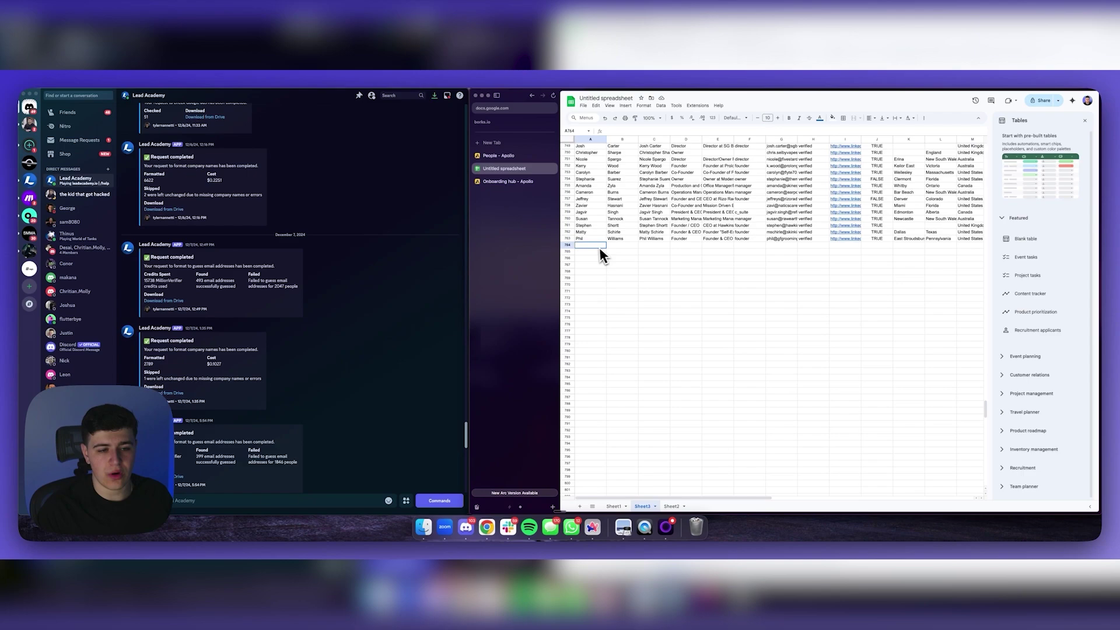
key(cmd+v)
drag(800, 265, 706, 278)
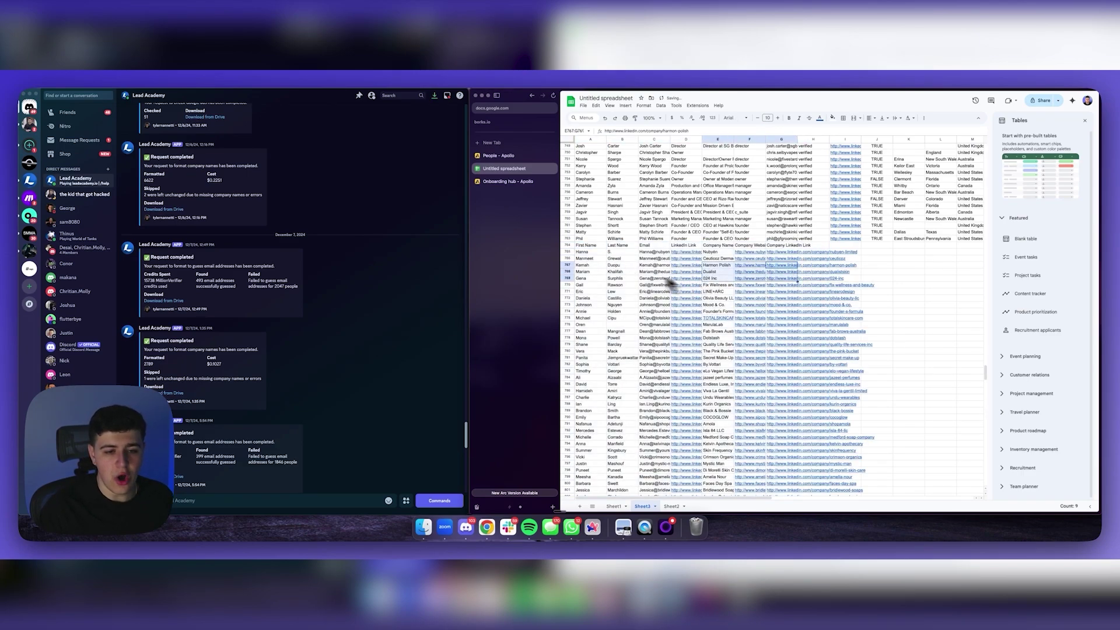
drag(654, 252, 659, 497)
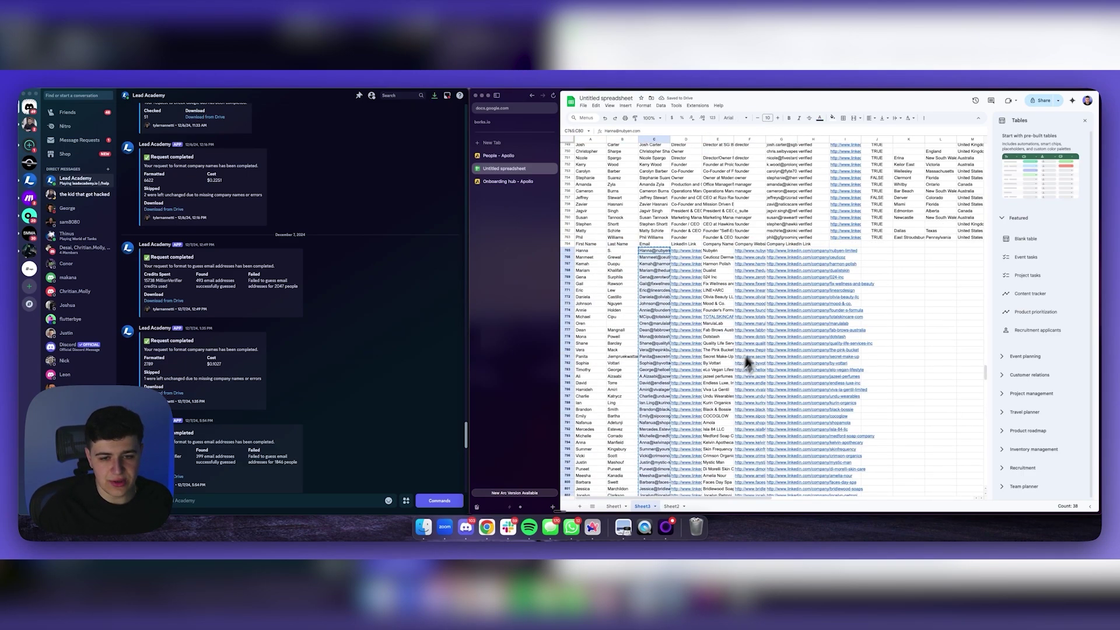
scroll(737, 306, up, 10)
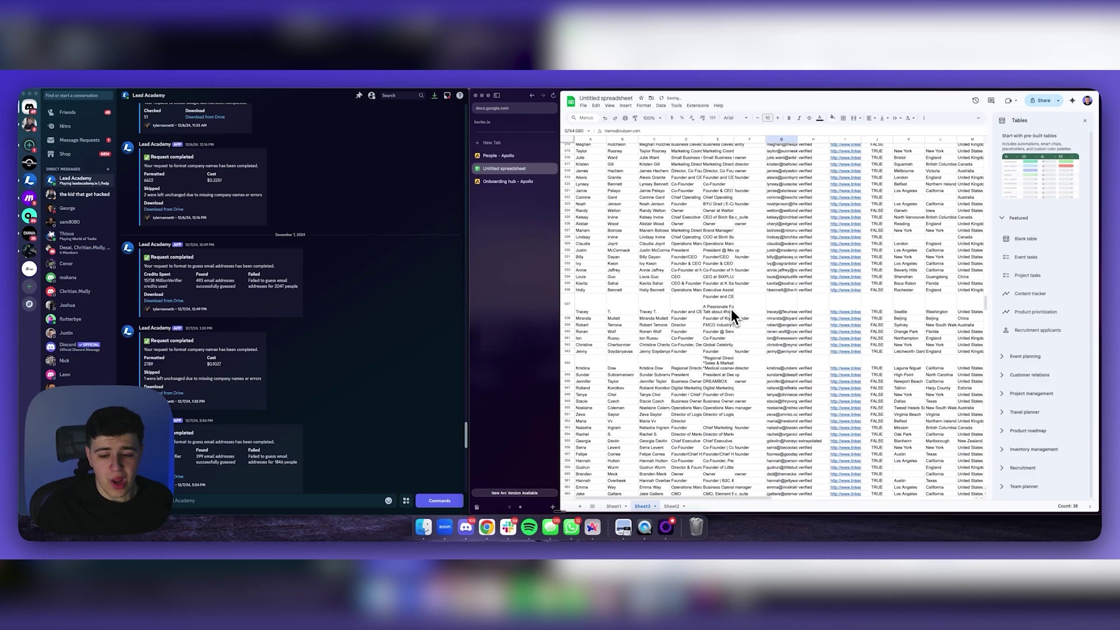